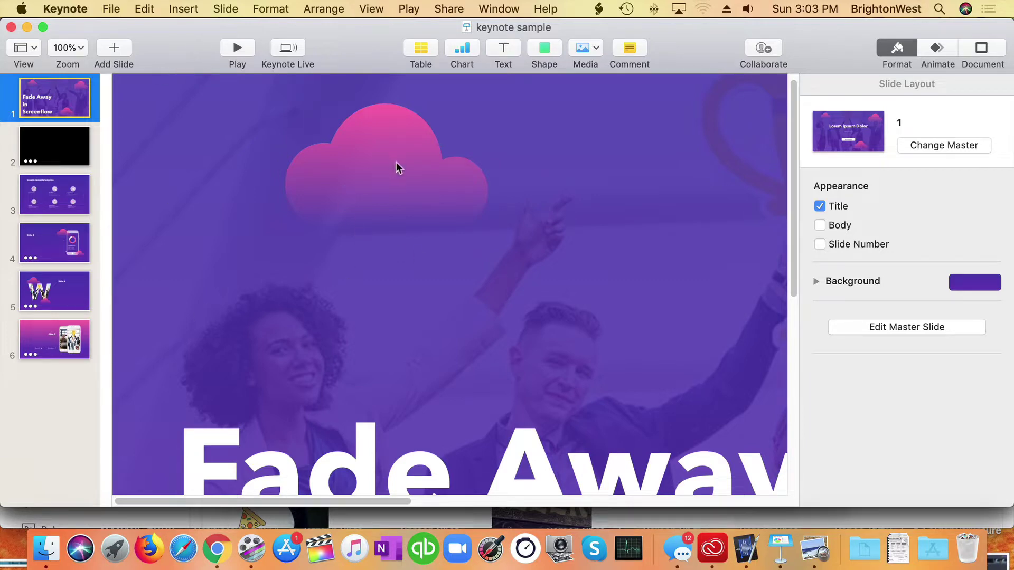
Open QuickTime Player from the Applications folder
click(932, 550)
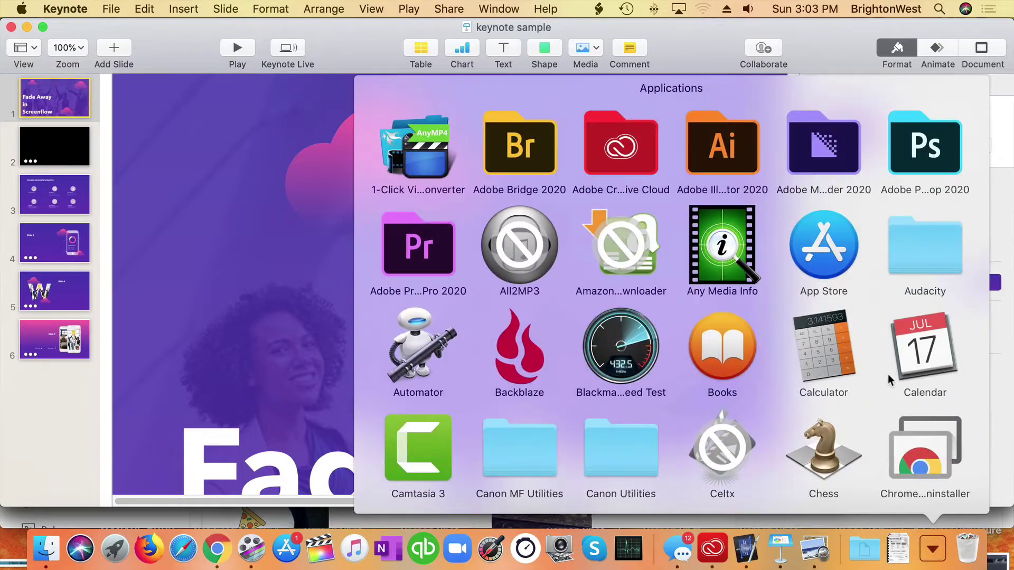
scroll(887, 375, down, 5)
scroll(886, 375, down, 15)
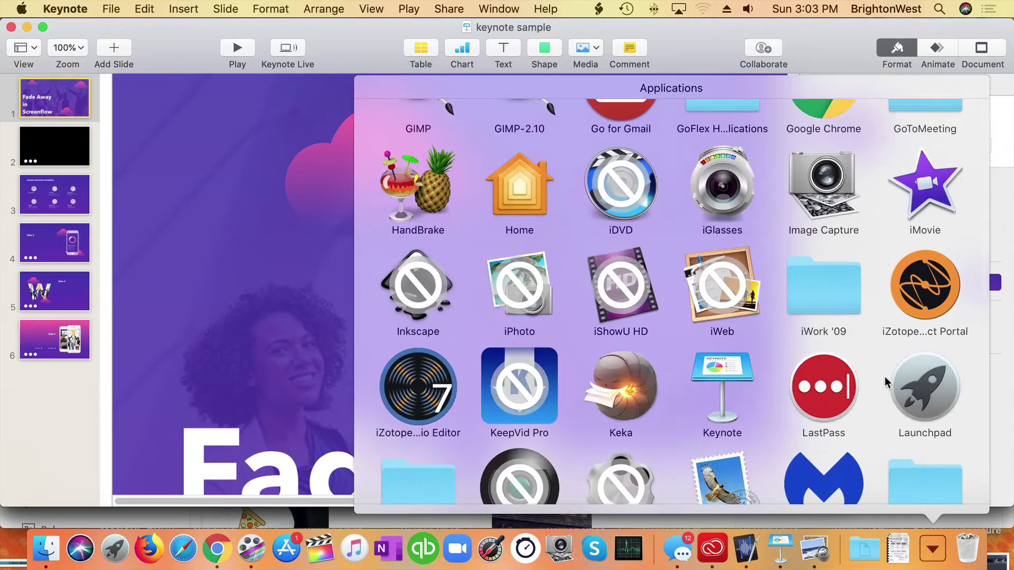
scroll(885, 382, down, 8)
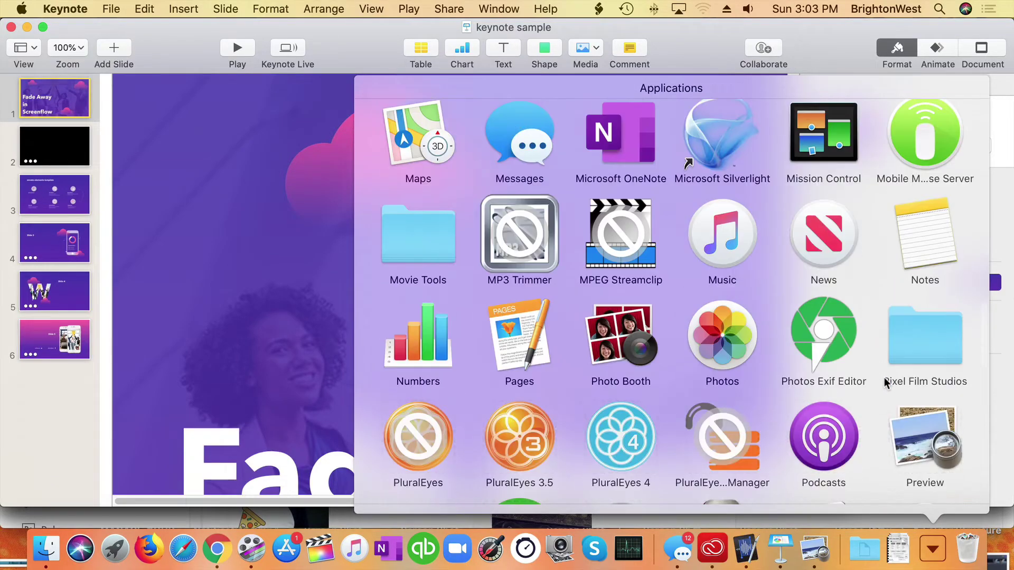
scroll(884, 377, down, 3)
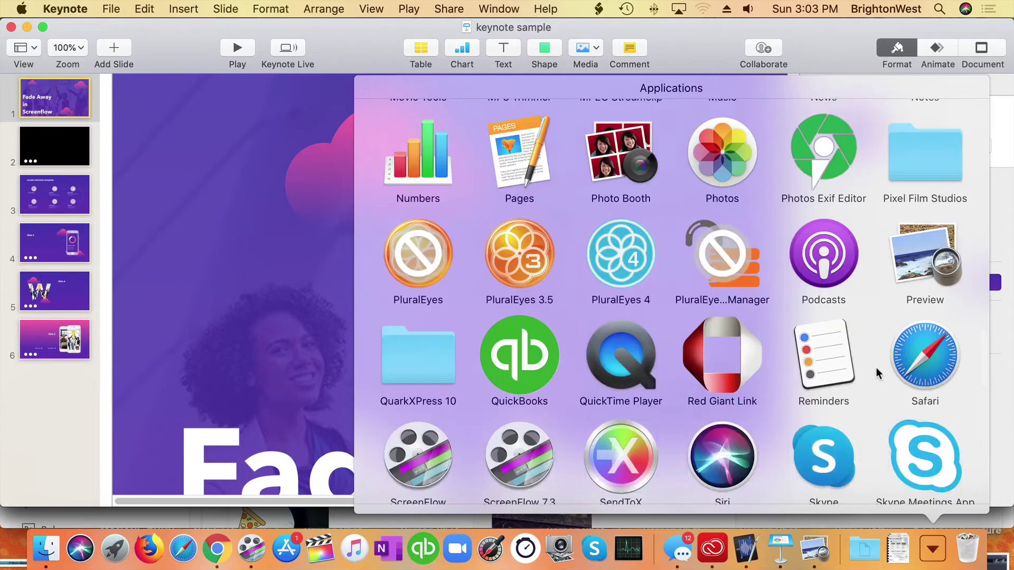
click(610, 369)
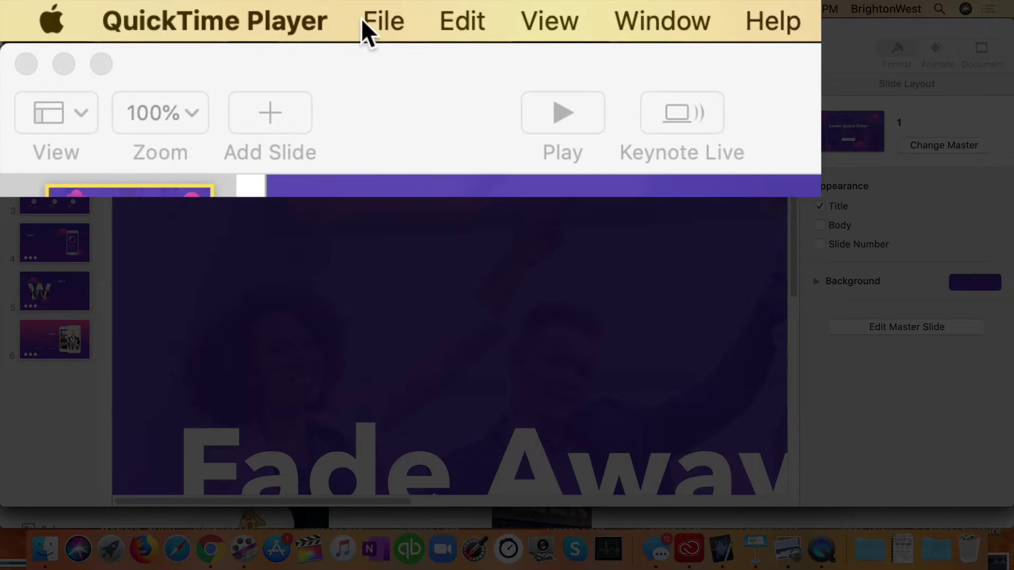
Set up a new screen recording that uses the Yeti Stereo Microphone
click(384, 22)
click(384, 21)
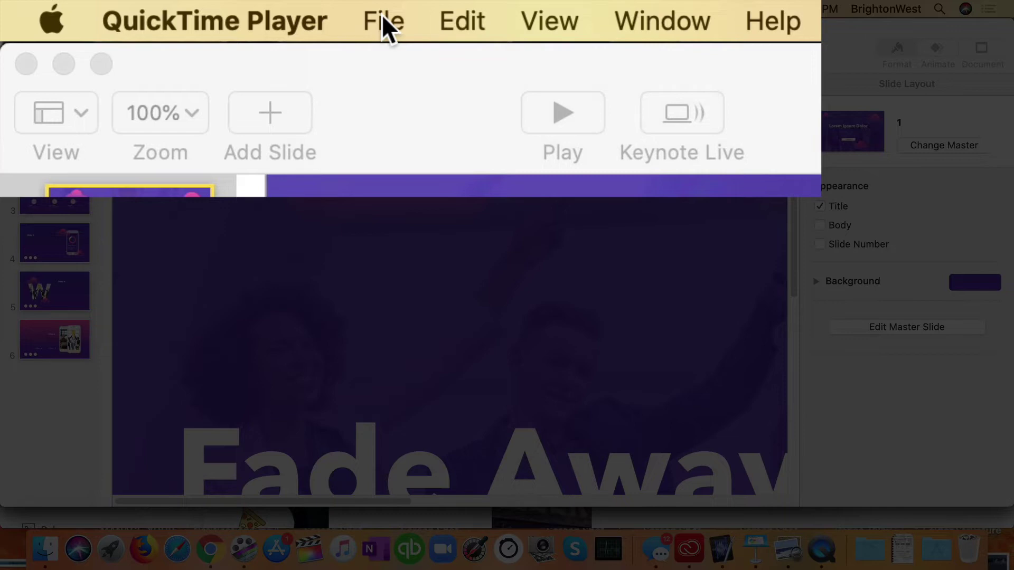
click(384, 21)
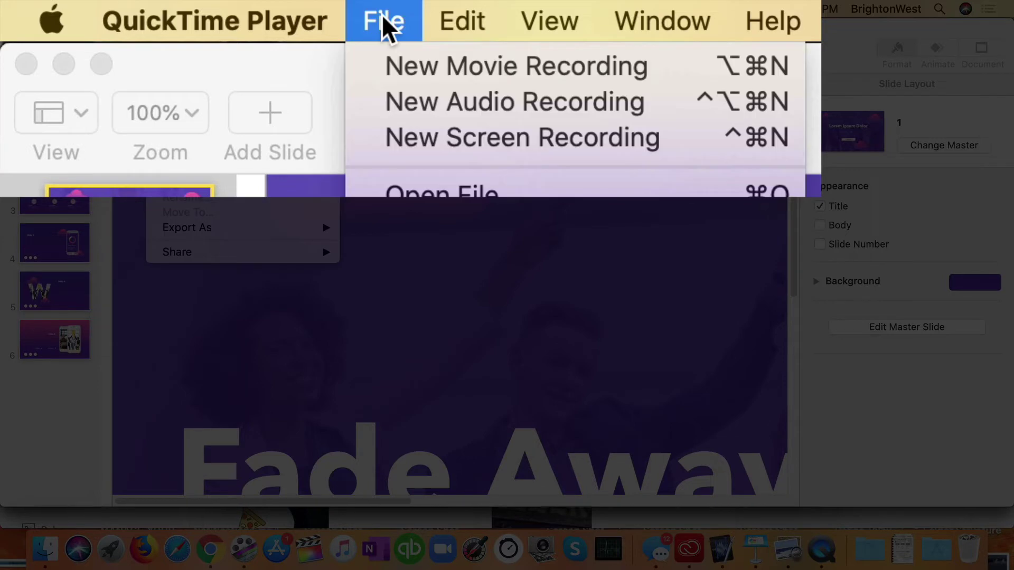
click(430, 149)
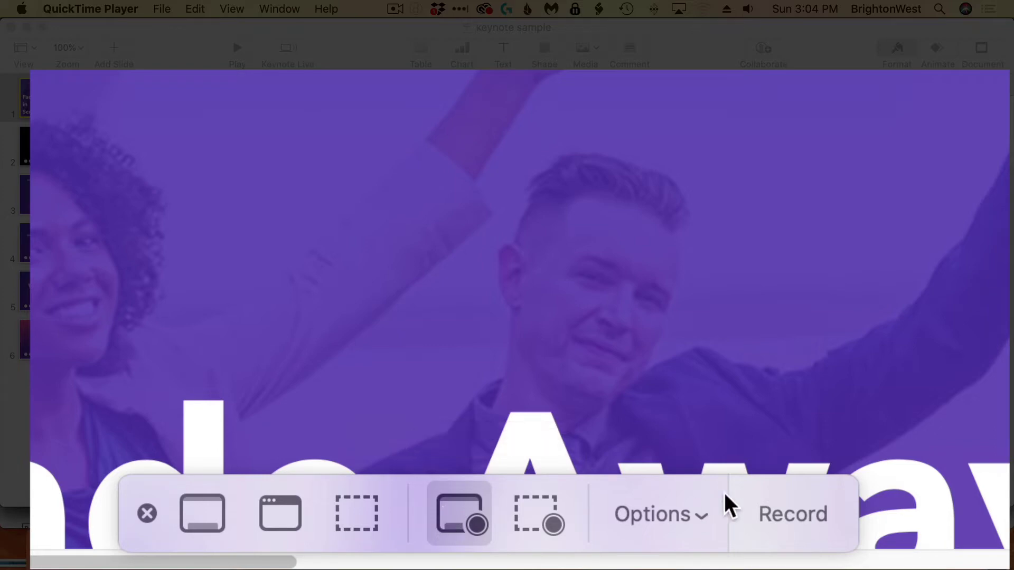
click(699, 518)
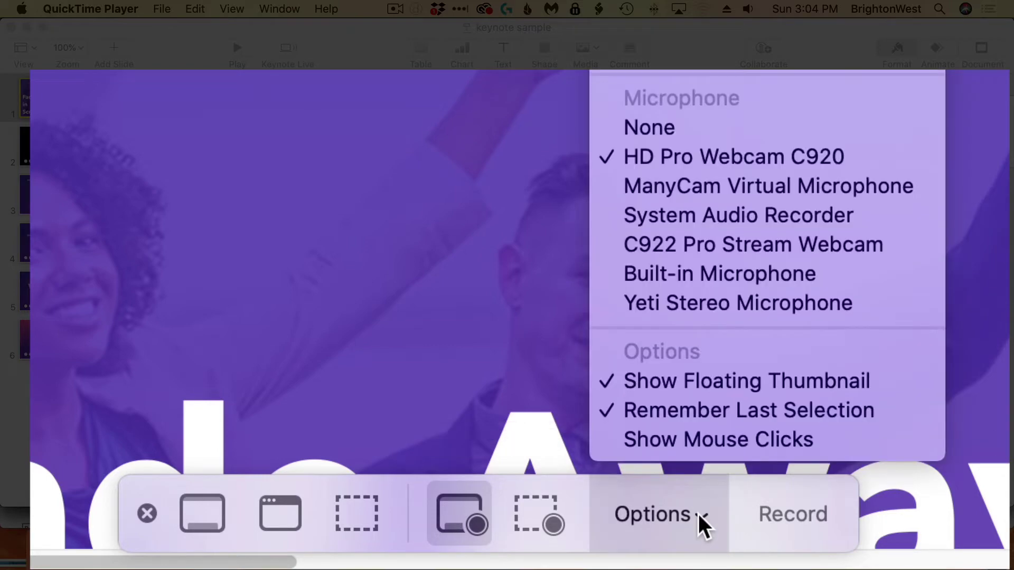
click(694, 304)
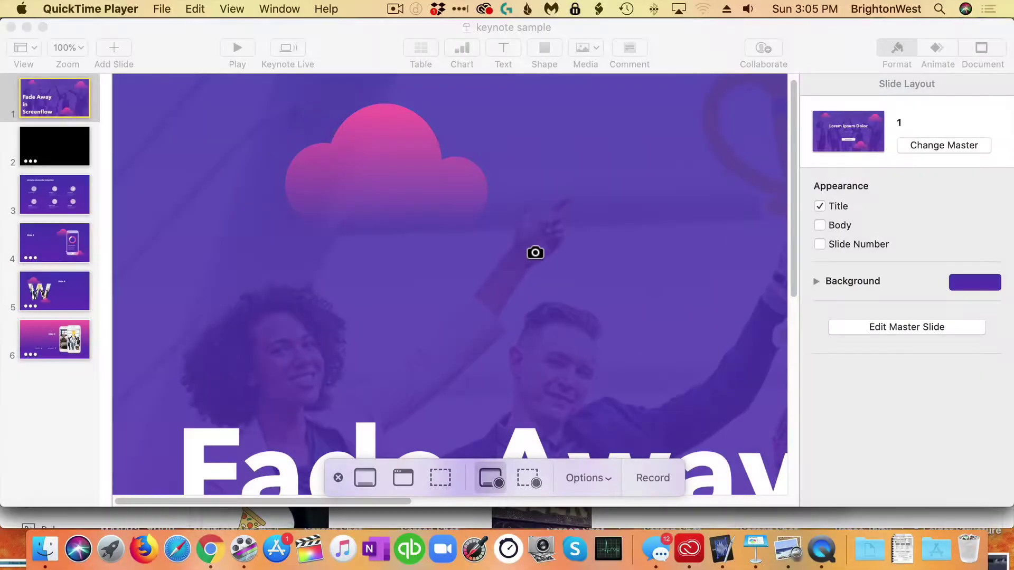
Start recording the entire screen, and play the Keynote presentation from slide 1
click(535, 253)
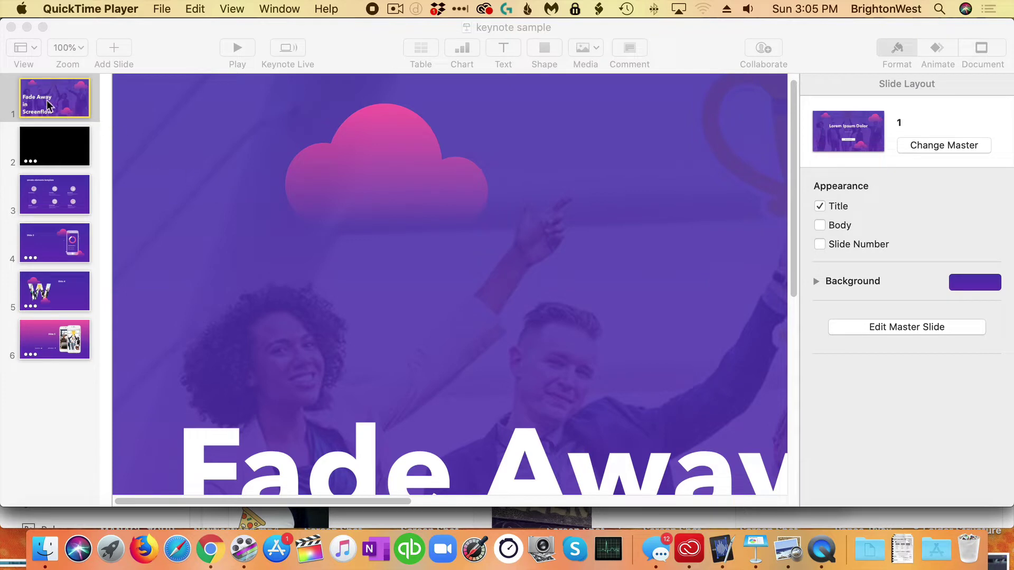
click(64, 109)
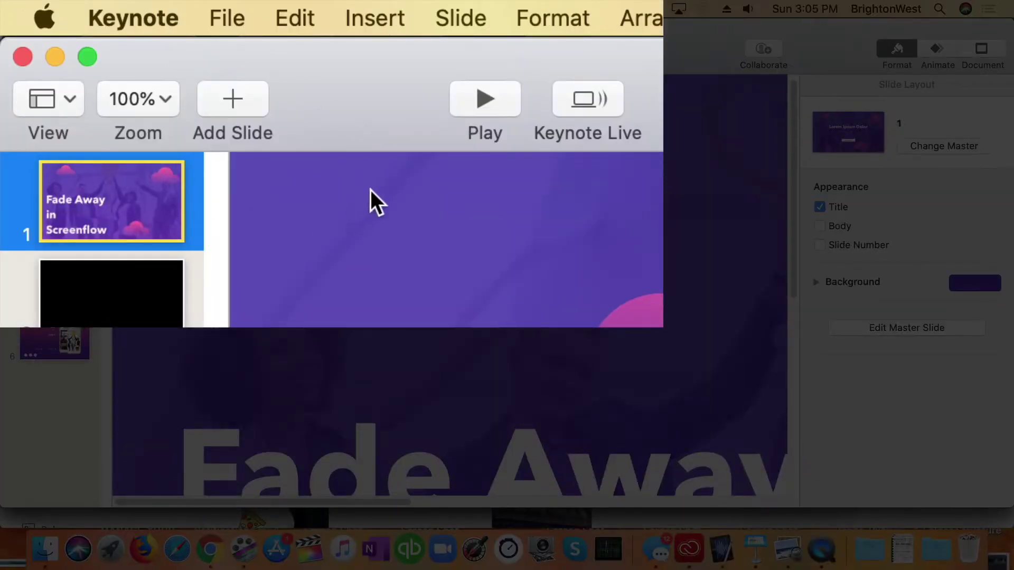
click(478, 107)
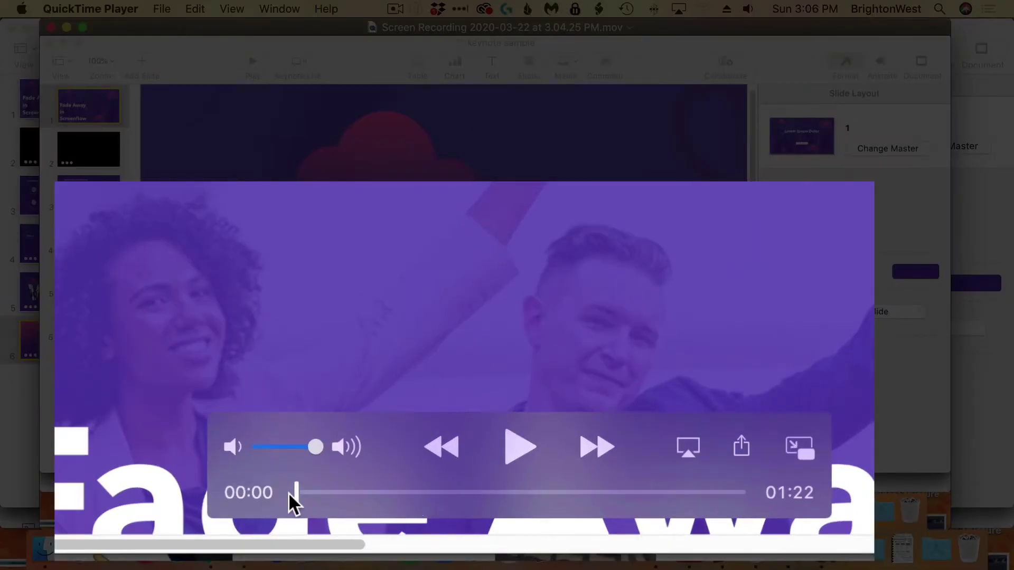
Preview the start of the finished screen recording, moving the playhead to about 3 seconds
drag(295, 491, 378, 438)
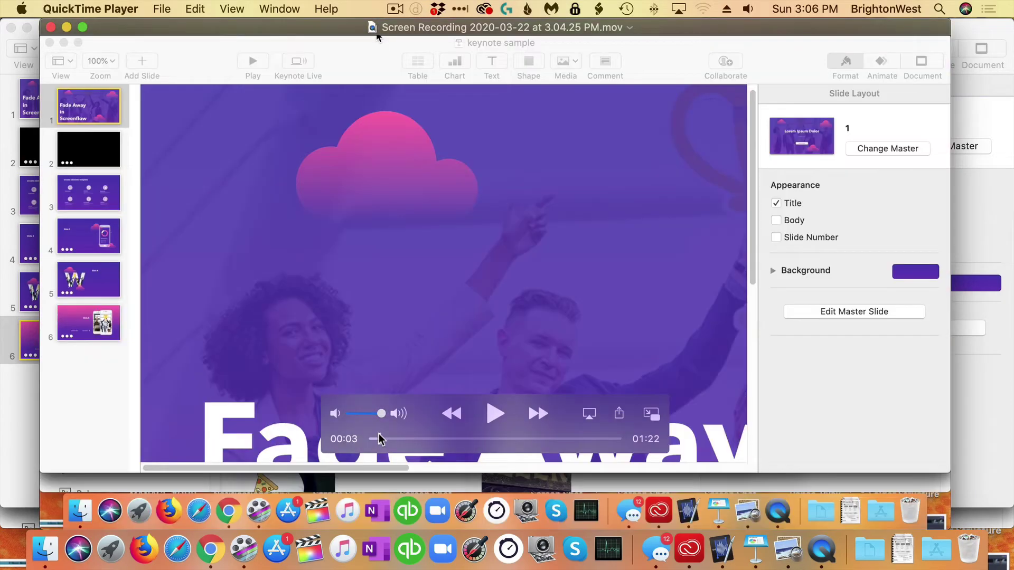
click(495, 414)
click(495, 415)
Trim the recording so it starts at the full-screen title slide and ends on Slide 5, before the black screen
click(195, 9)
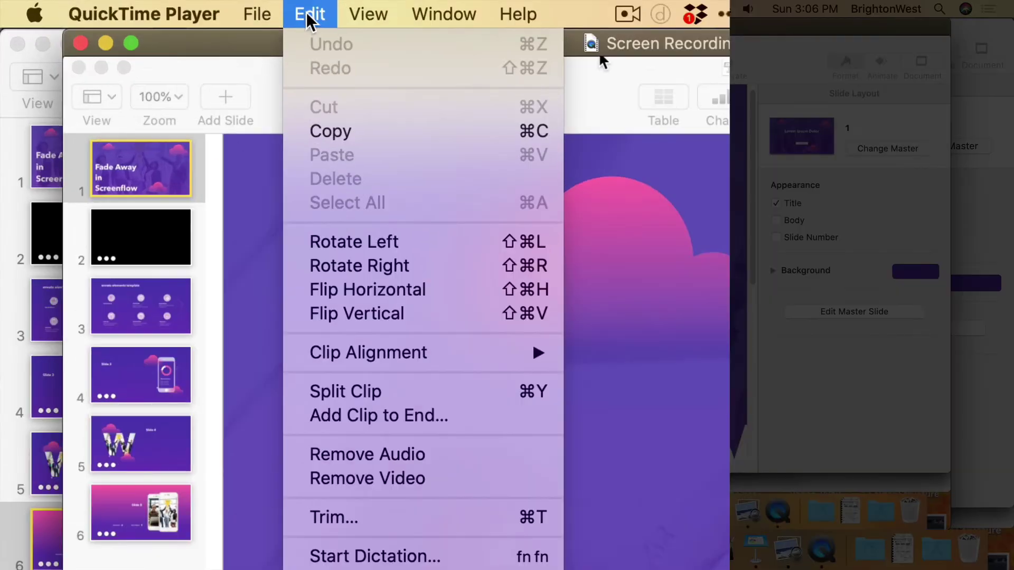
click(383, 520)
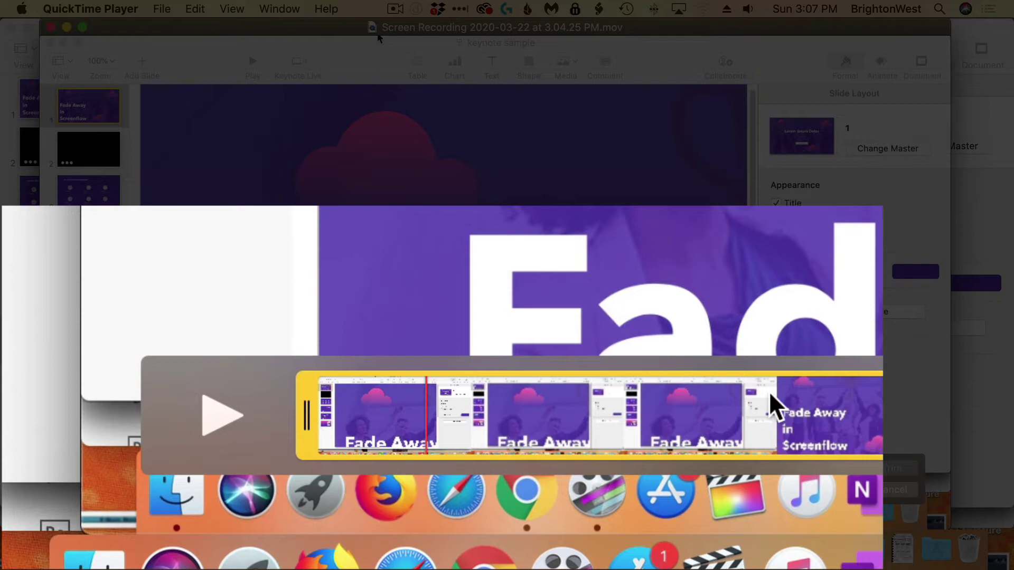
drag(426, 426, 237, 478)
mouse_move(139, 477)
mouse_down()
mouse_move(147, 483)
mouse_move(136, 479)
mouse_up()
drag(264, 365, 505, 339)
drag(229, 471, 362, 487)
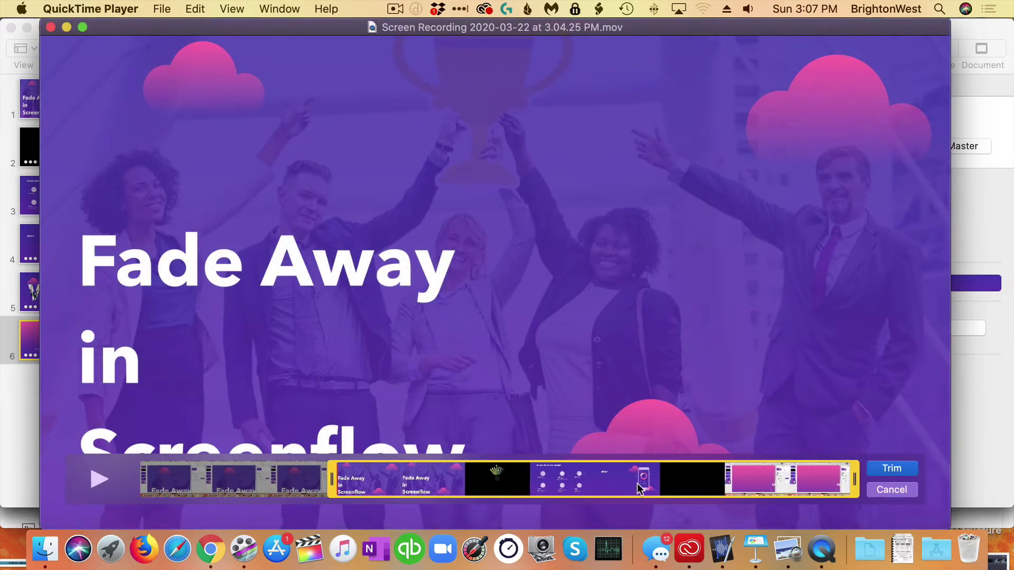
drag(852, 487, 660, 482)
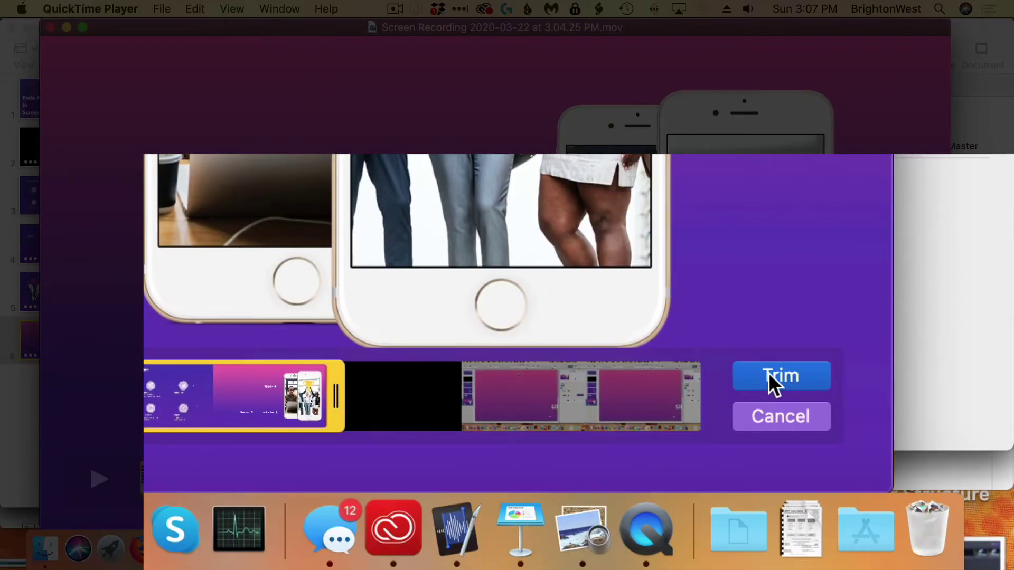
click(776, 375)
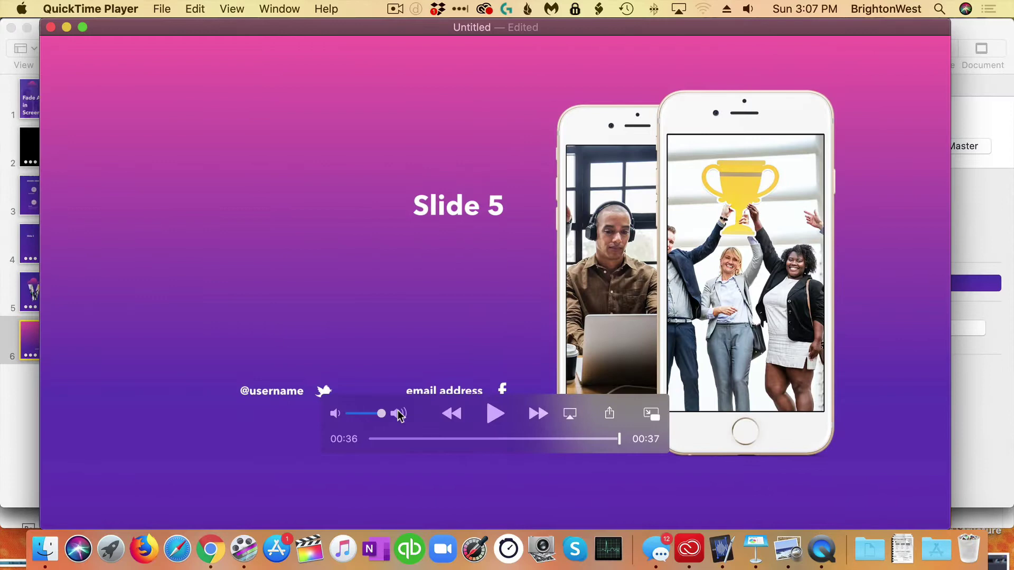
Export the trimmed movie to the Desktop as "PP Presentation for YouTube"
click(370, 439)
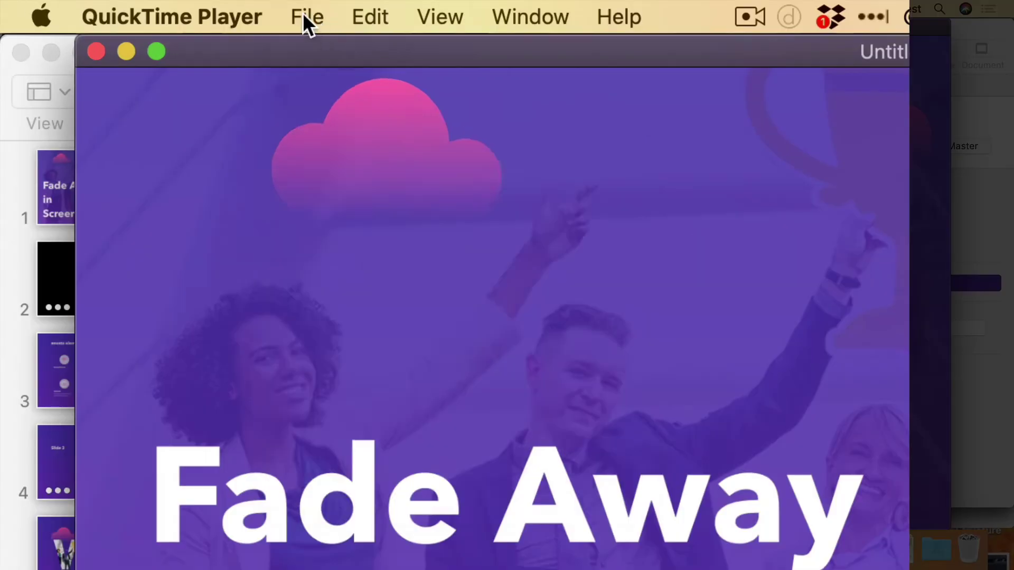
click(306, 21)
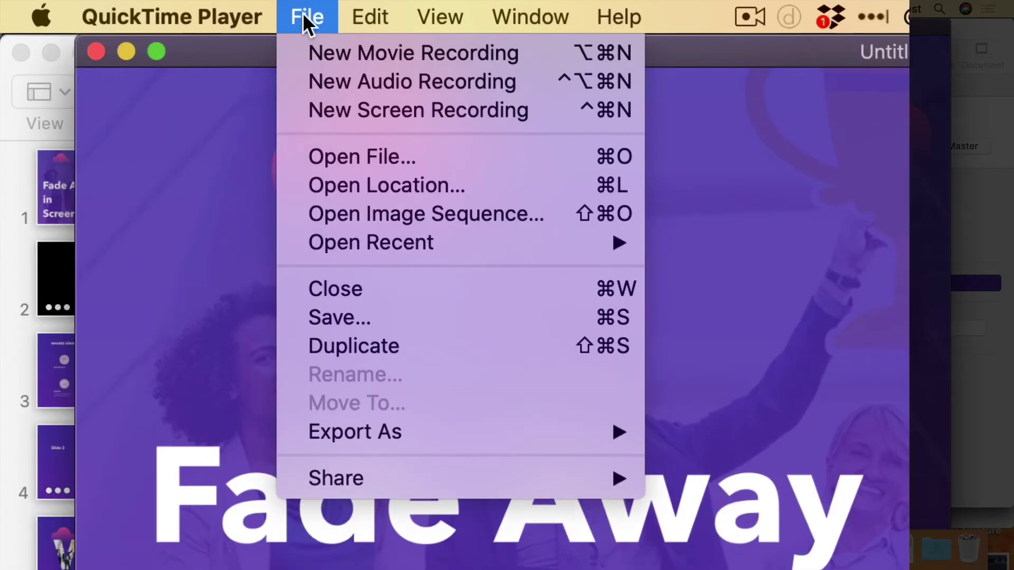
mouse_move(369, 432)
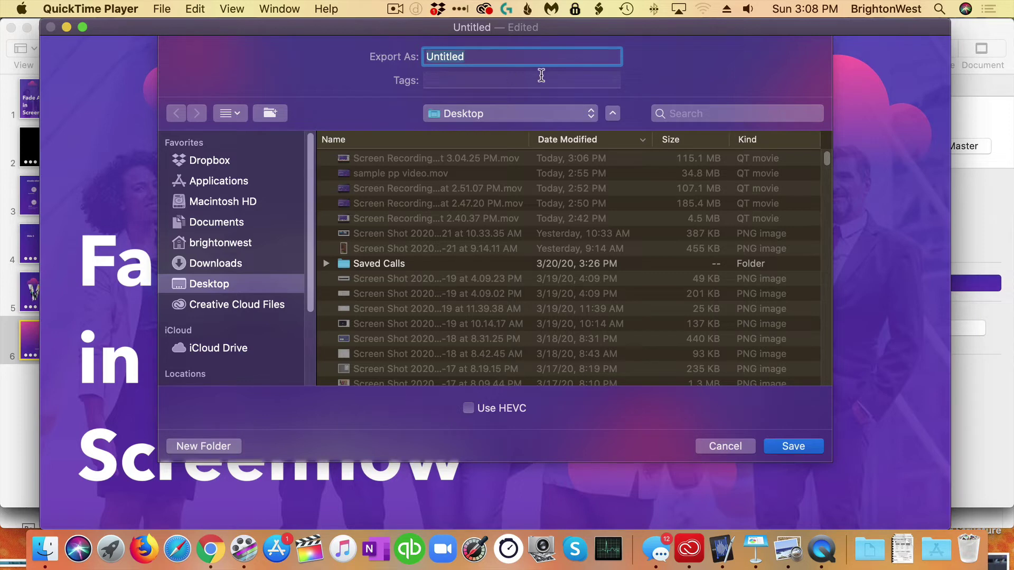
text(PP Presentation)
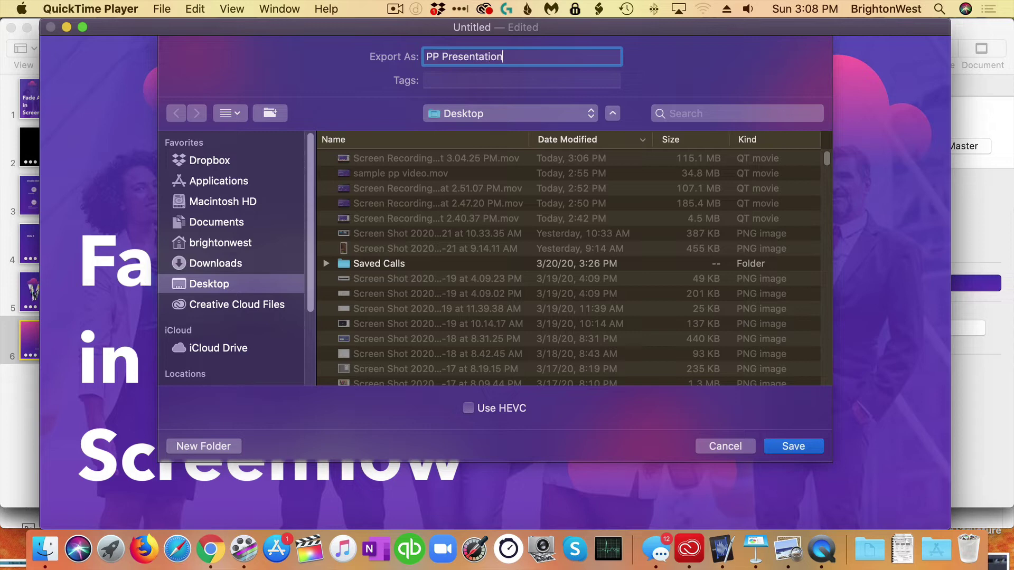
text( for YouTube)
key(Return)
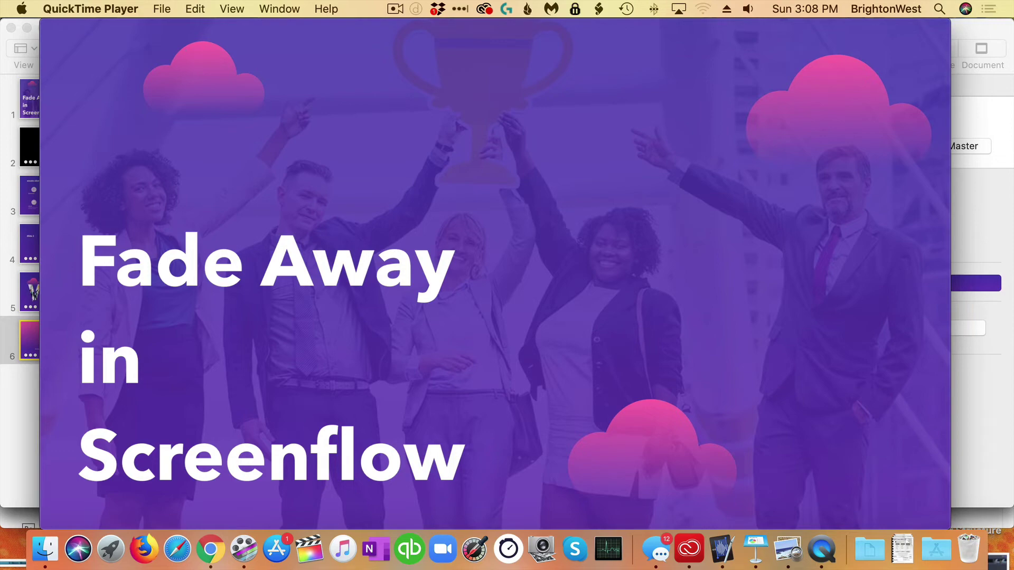
Switch to YouTube in Chrome and begin a new video upload
key(super+Tab)
key(super+Tab)
key(super+Tab)
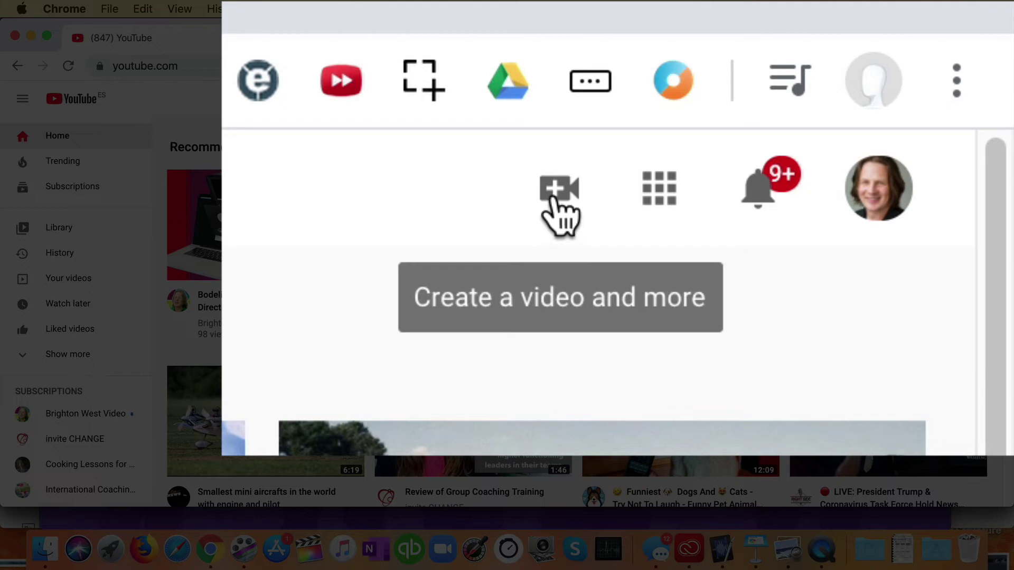
click(556, 199)
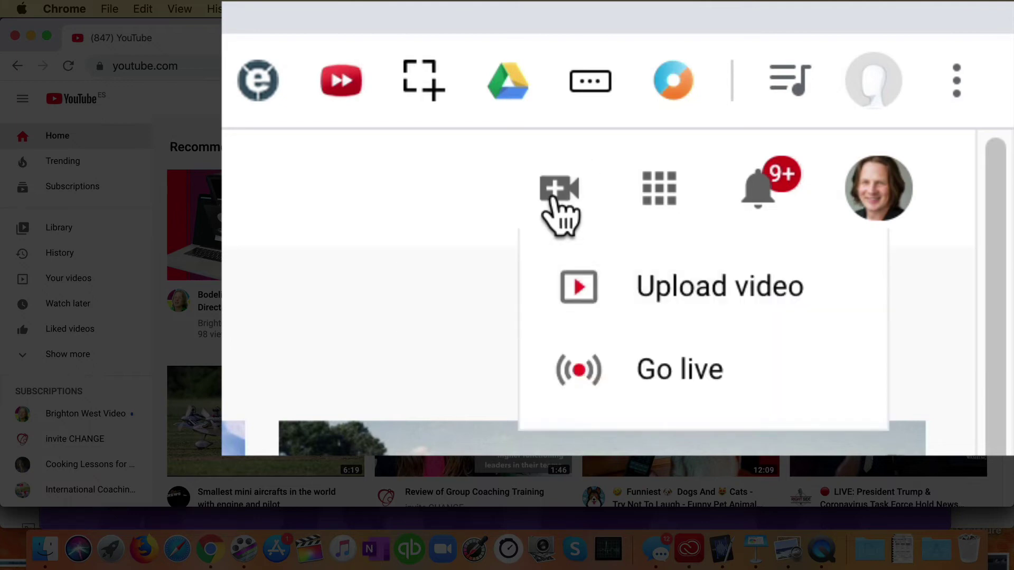
click(627, 288)
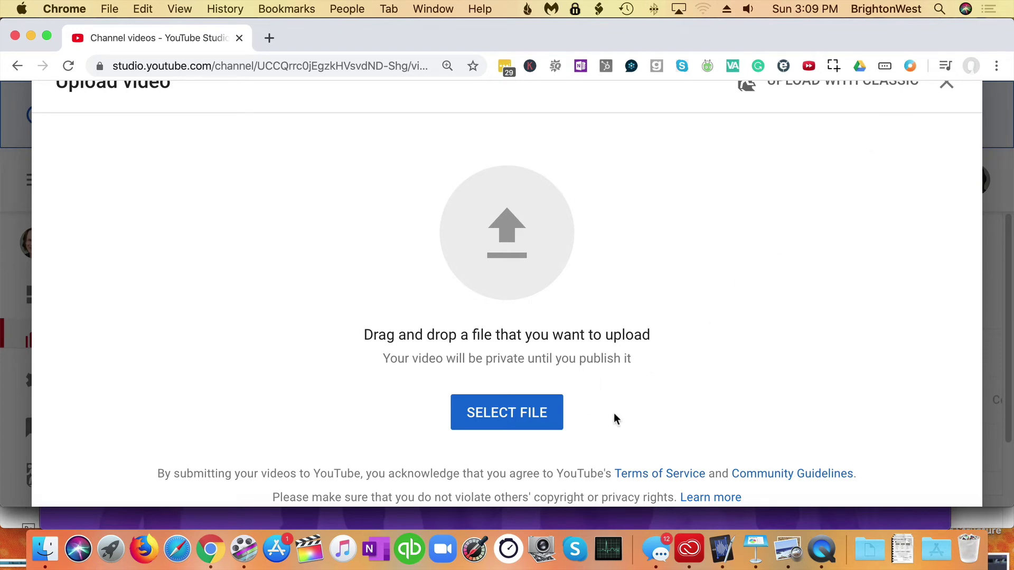
Upload "PP Presentation for YouTube.mov" from the Desktop
click(508, 420)
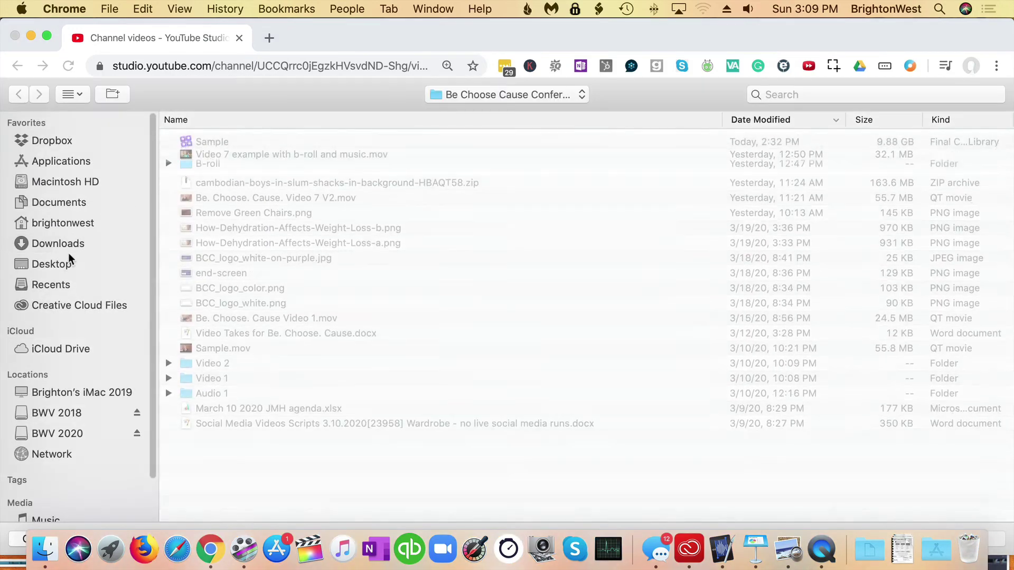
click(64, 265)
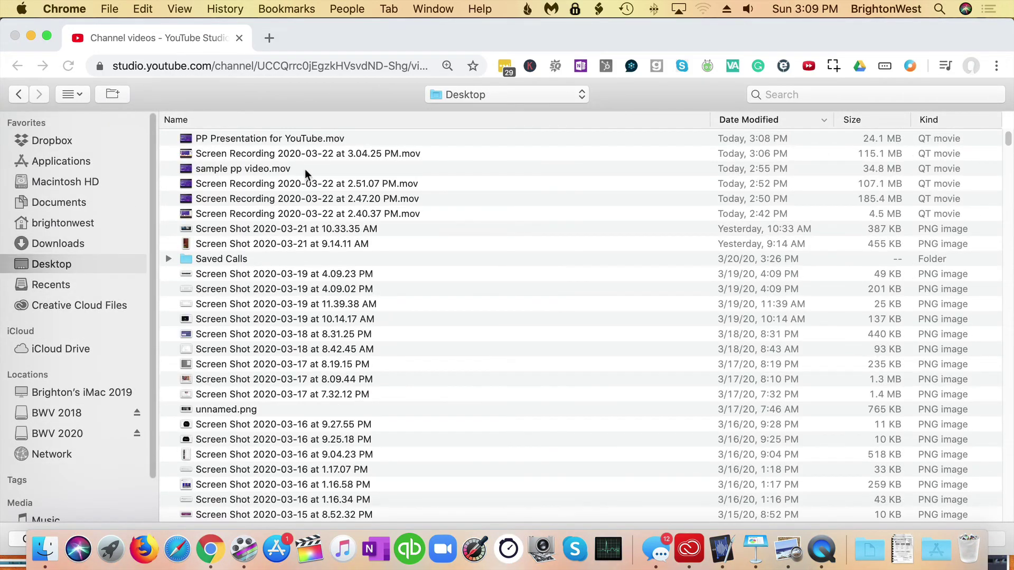
click(290, 142)
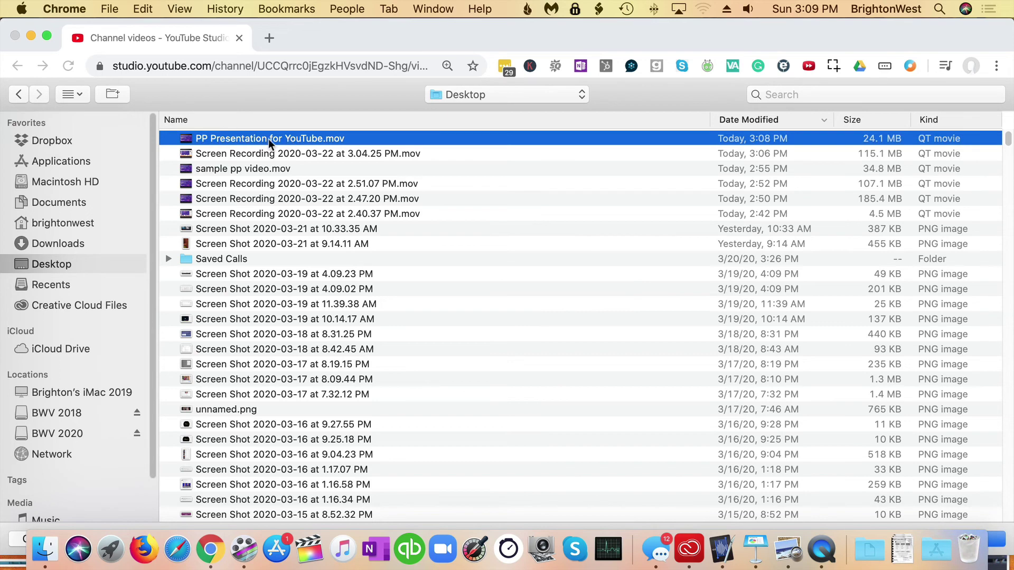
double_click(269, 138)
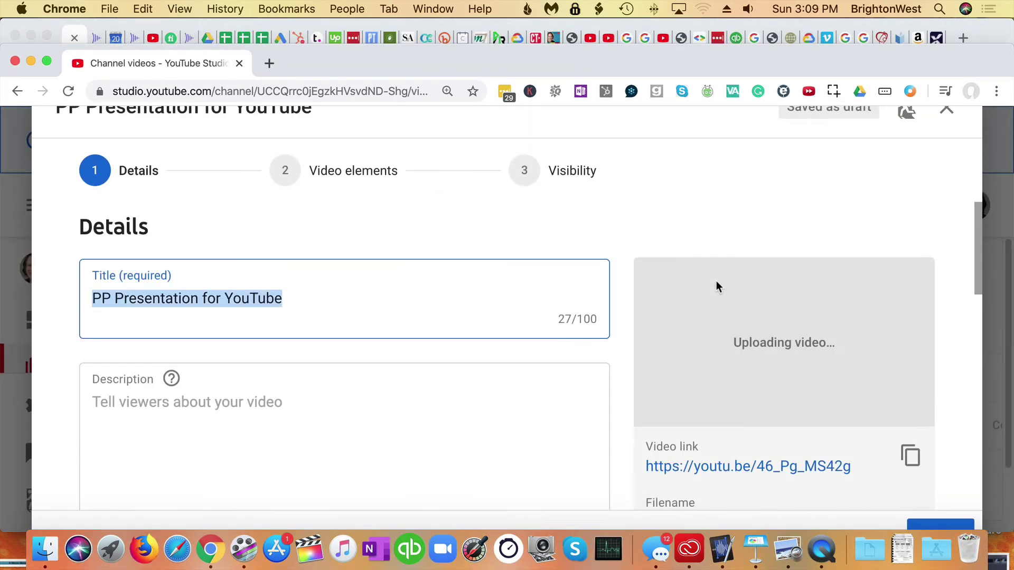
scroll(594, 406, down, 1)
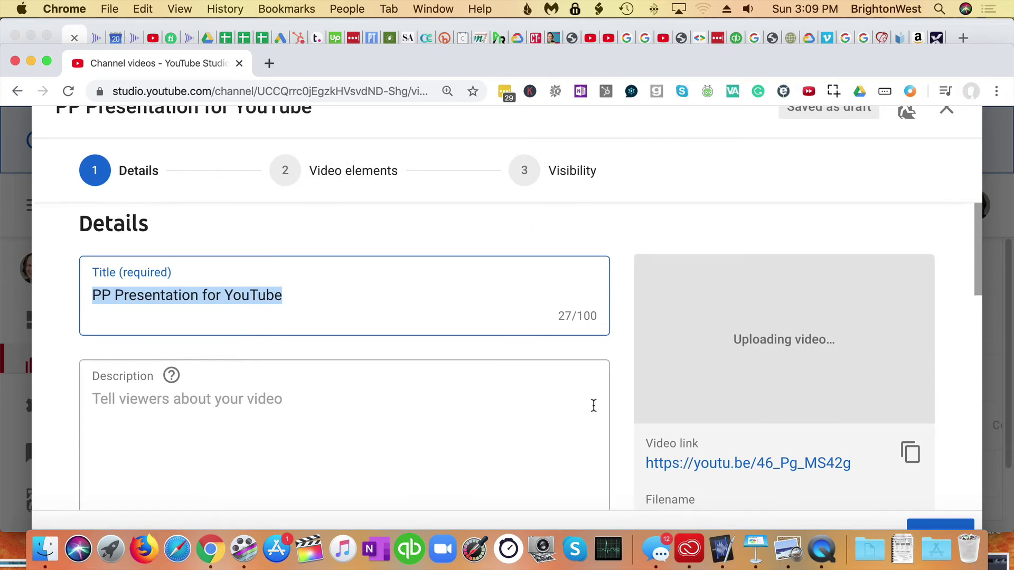
scroll(471, 427, down, 3)
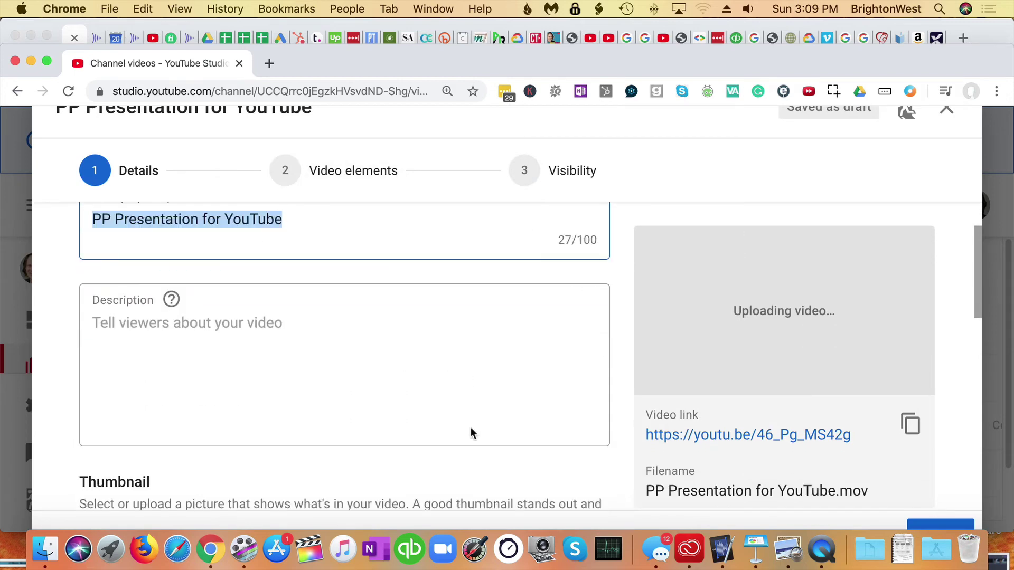
scroll(471, 428, down, 1)
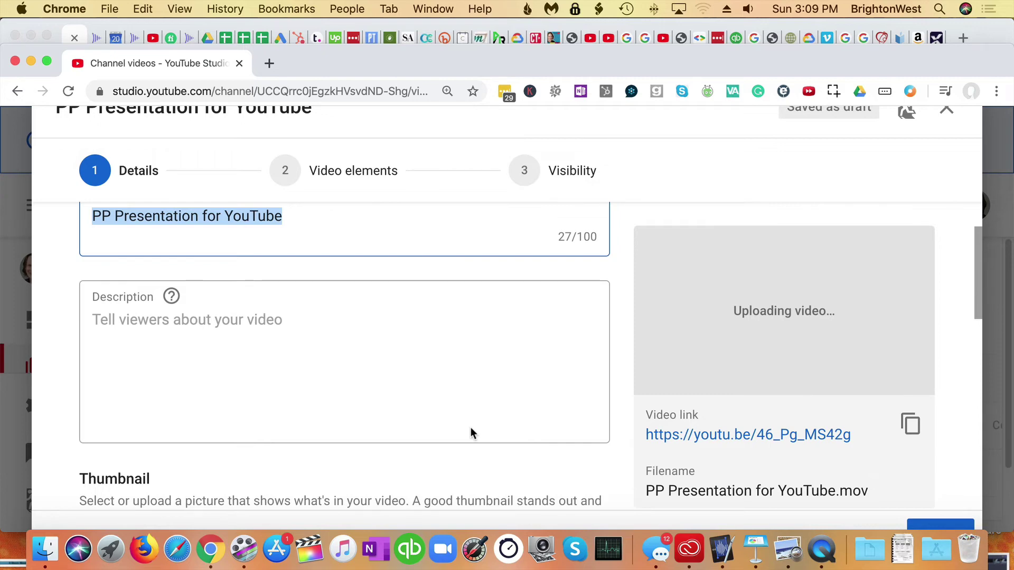
scroll(470, 427, up, 3)
scroll(471, 432, up, 1)
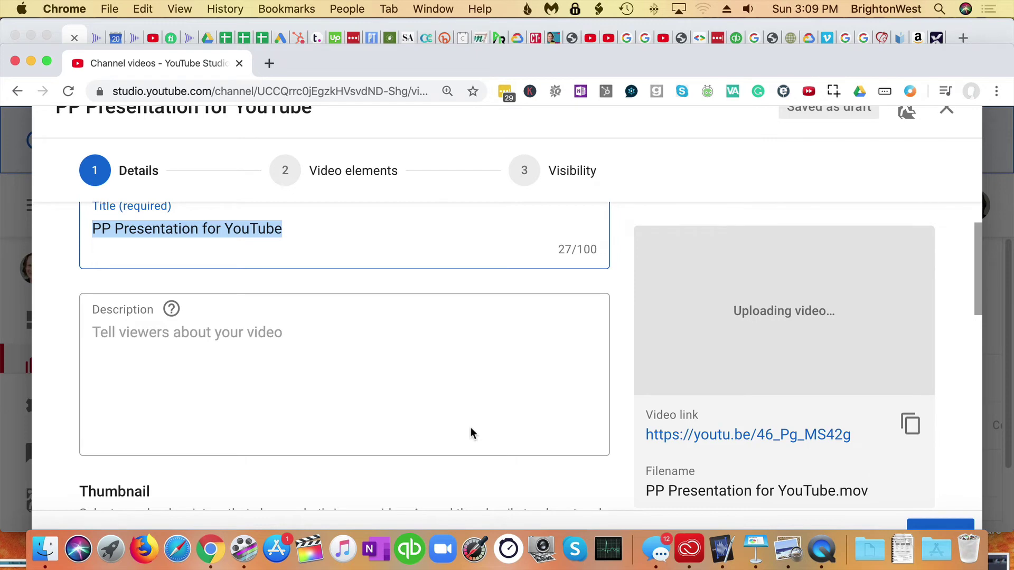
Go to the Visibility stage of the upload and set the video to Private
scroll(472, 432, up, 2)
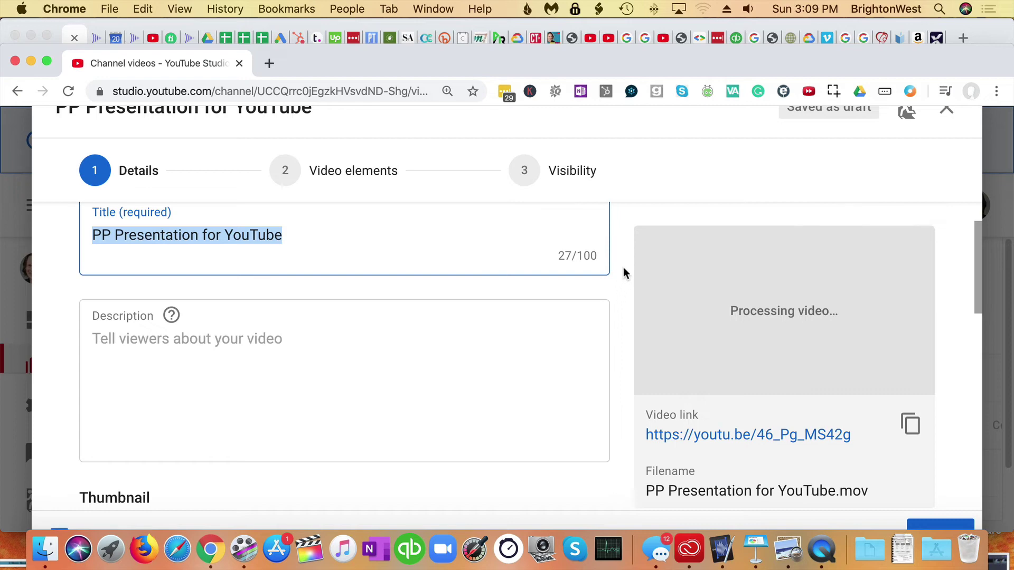
click(526, 177)
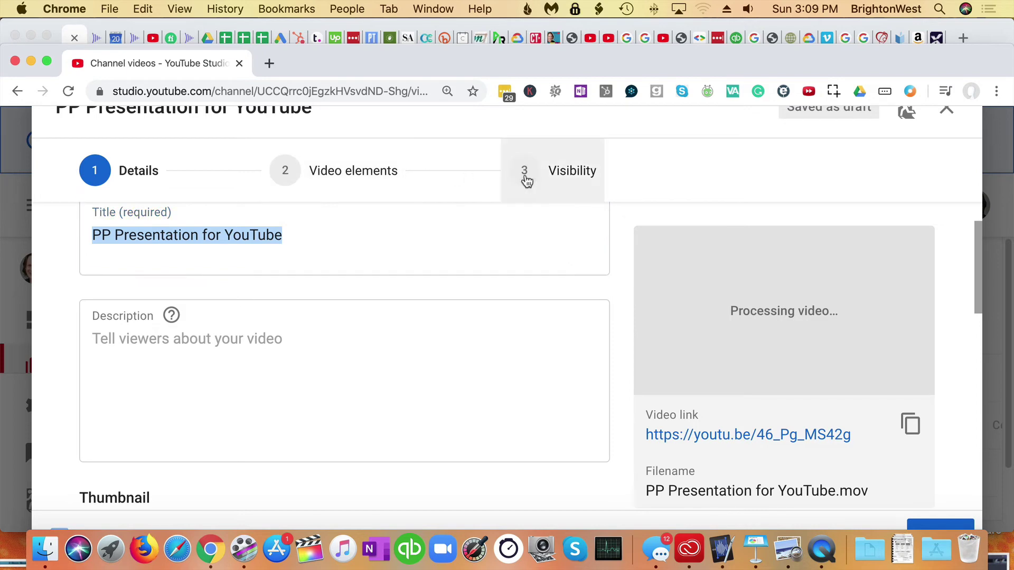
scroll(623, 319, down, 4)
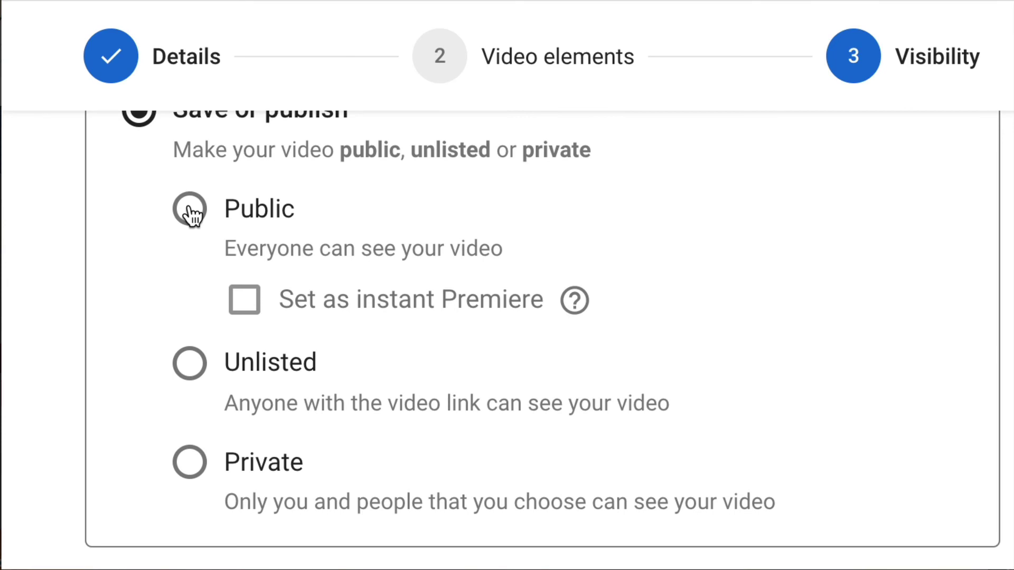
click(190, 470)
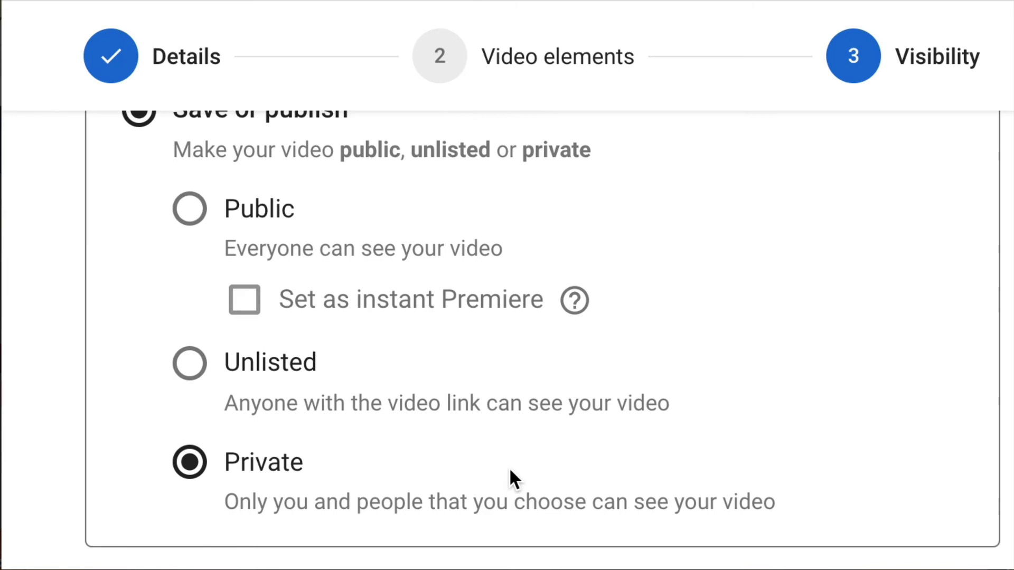
Save the video with the chosen visibility and close the video processing notice
scroll(509, 468, down, 2)
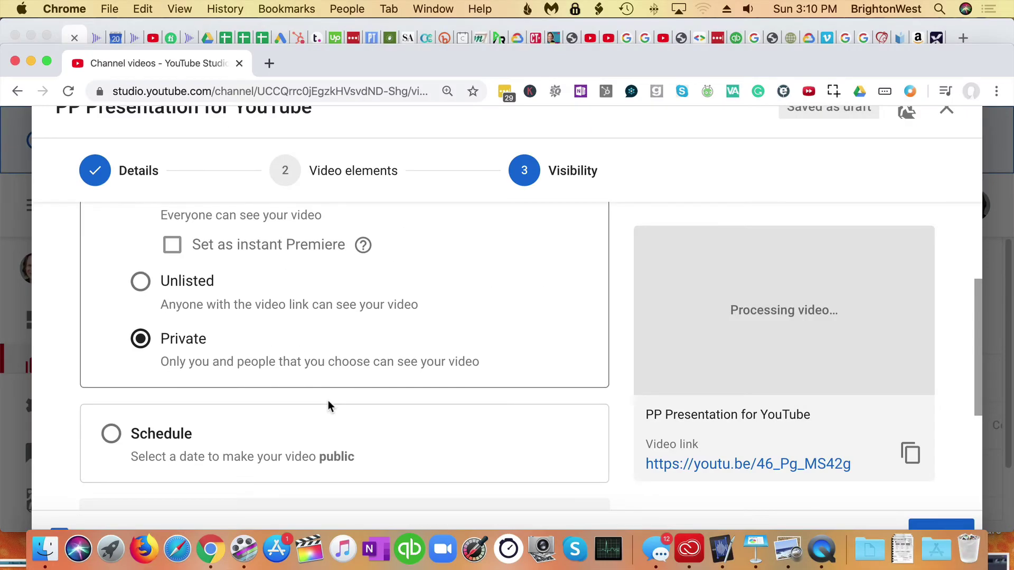
scroll(328, 406, down, 3)
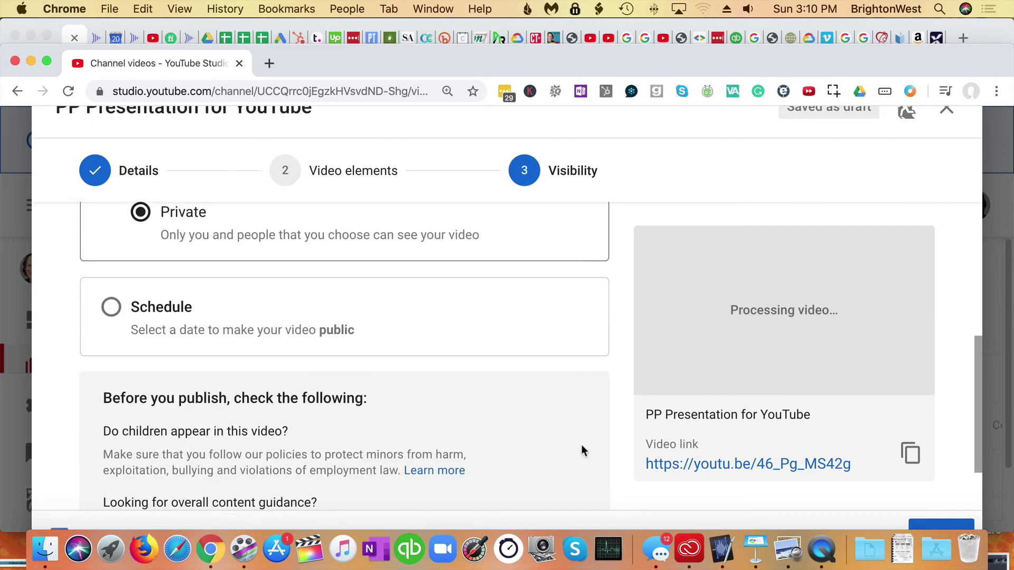
scroll(582, 451, down, 2)
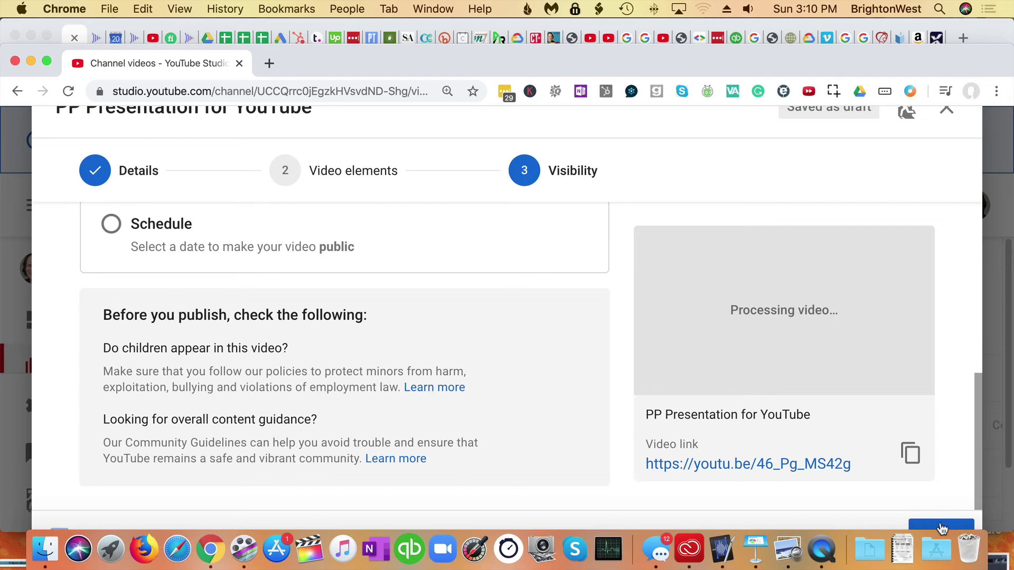
click(942, 529)
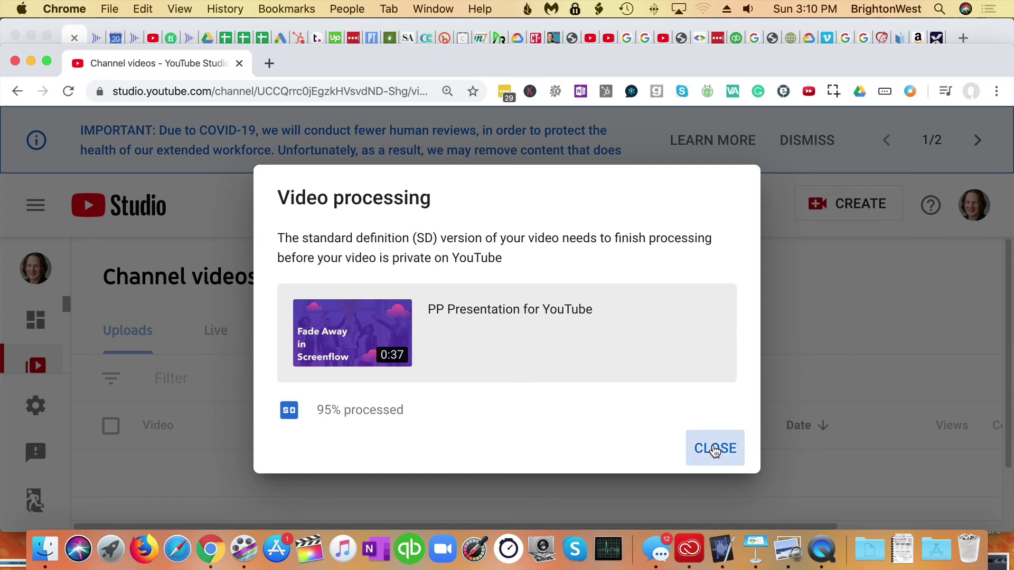
click(715, 450)
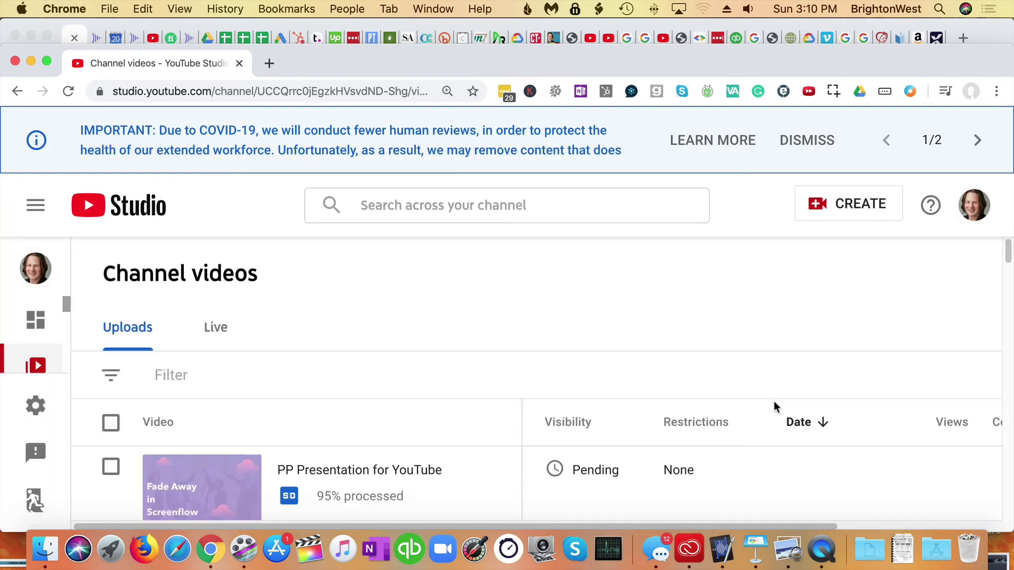
Dismiss both announcement banners above the channel's video list, the COVID-19 notice and the Classic Studio notice
scroll(774, 400, down, 2)
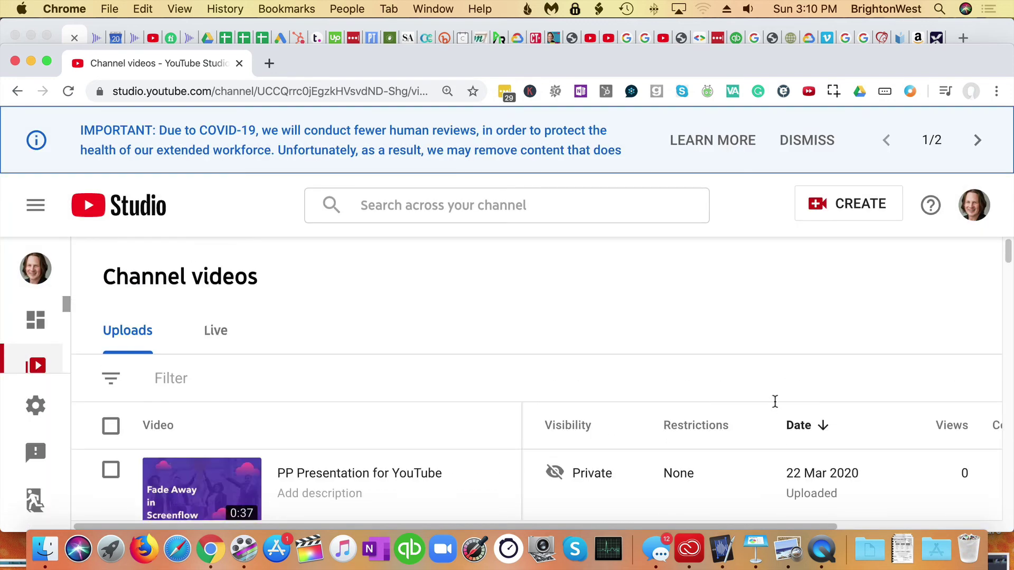
click(818, 141)
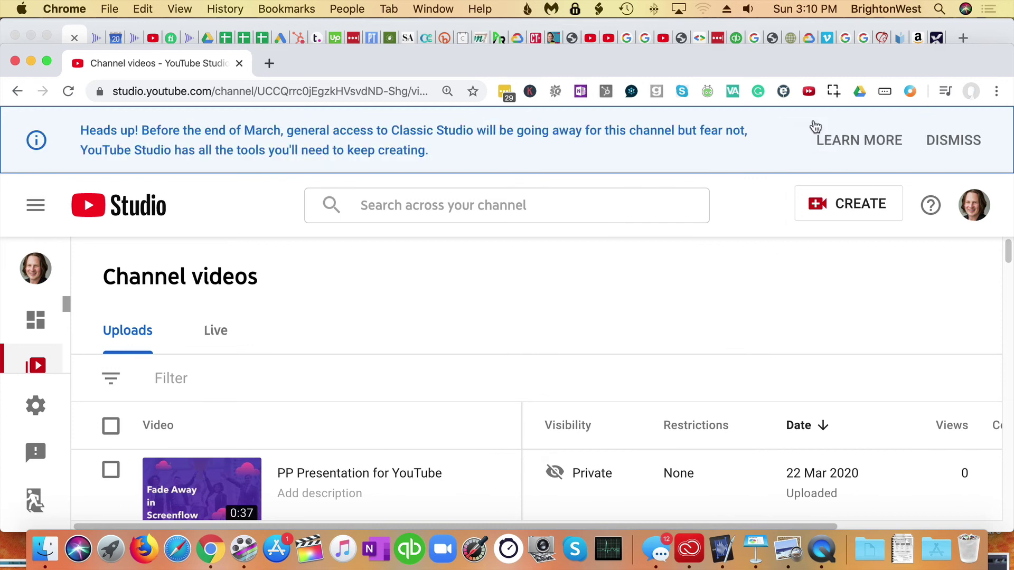
click(951, 140)
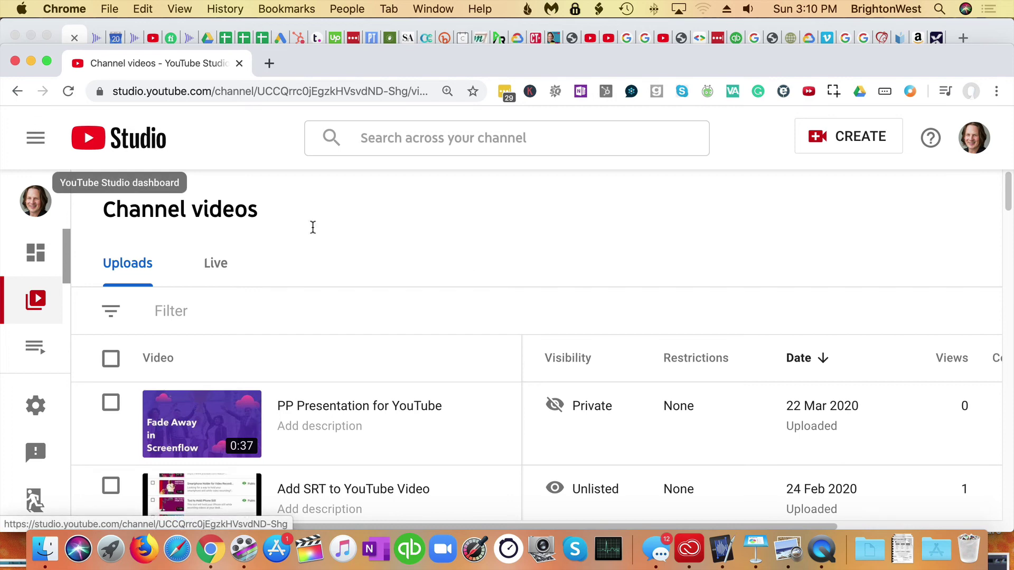
click(976, 145)
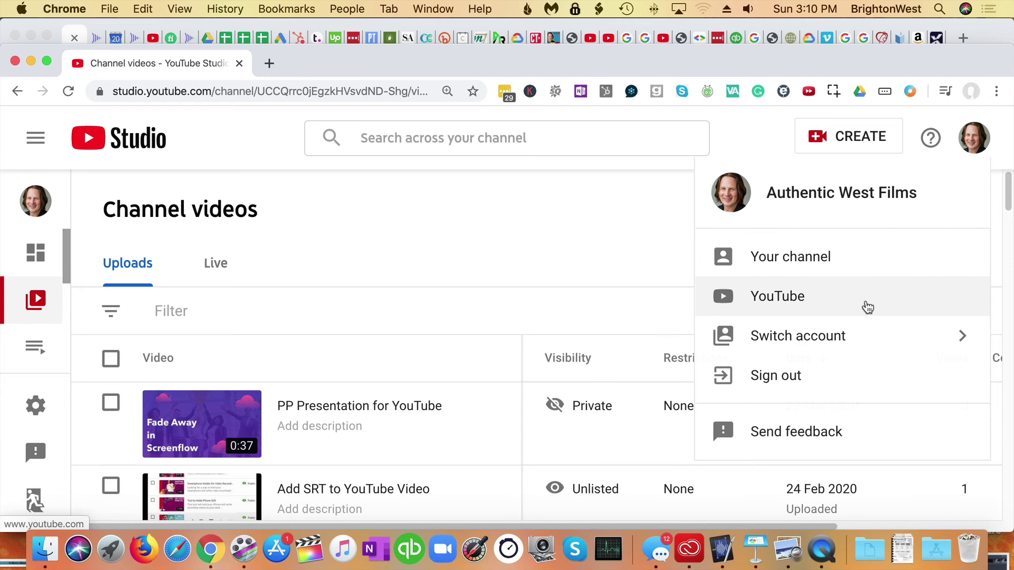
click(618, 254)
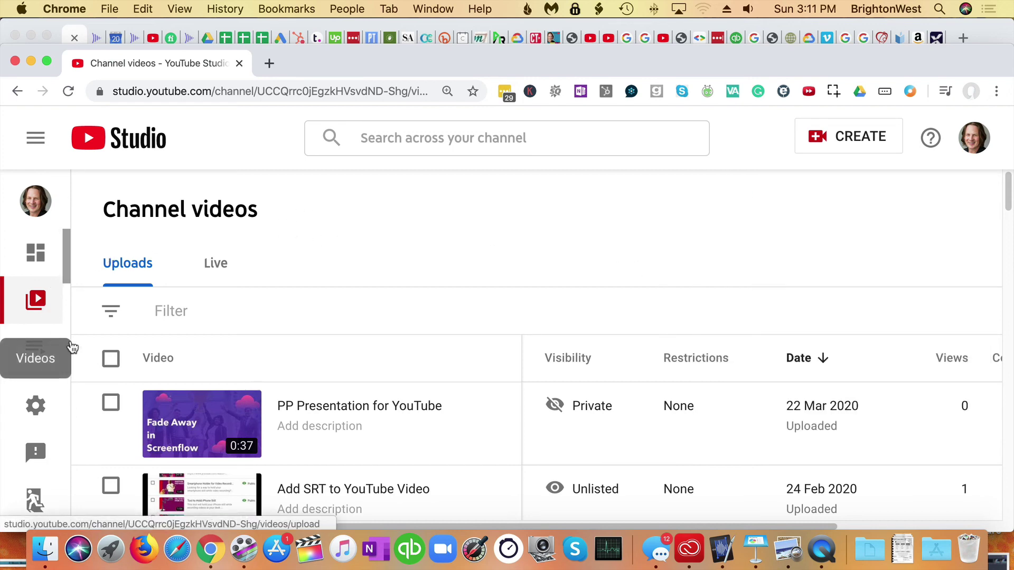
Open the details page of "PP Presentation for YouTube" and go to its Visibility setting
mouse_move(292, 424)
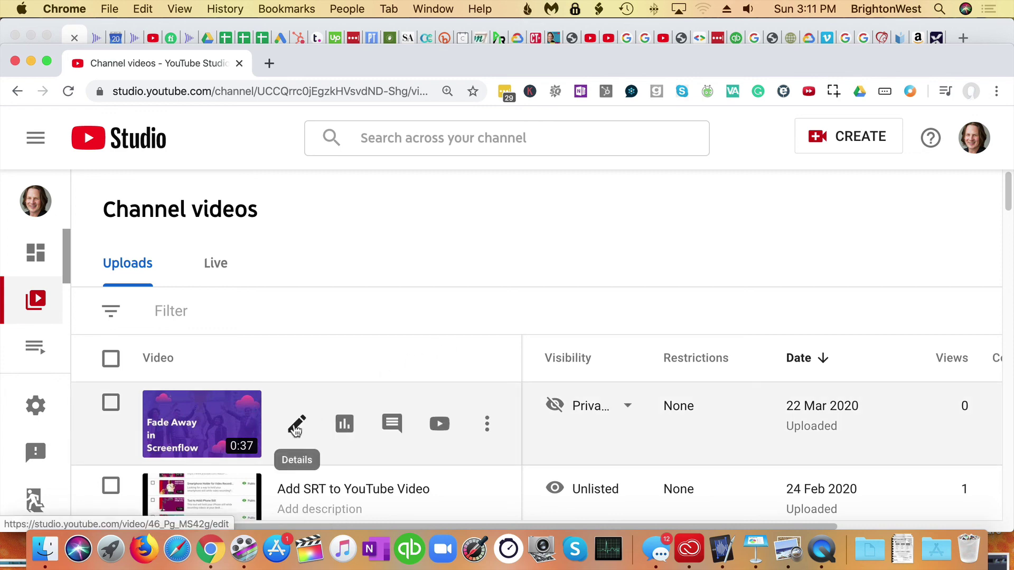
click(296, 429)
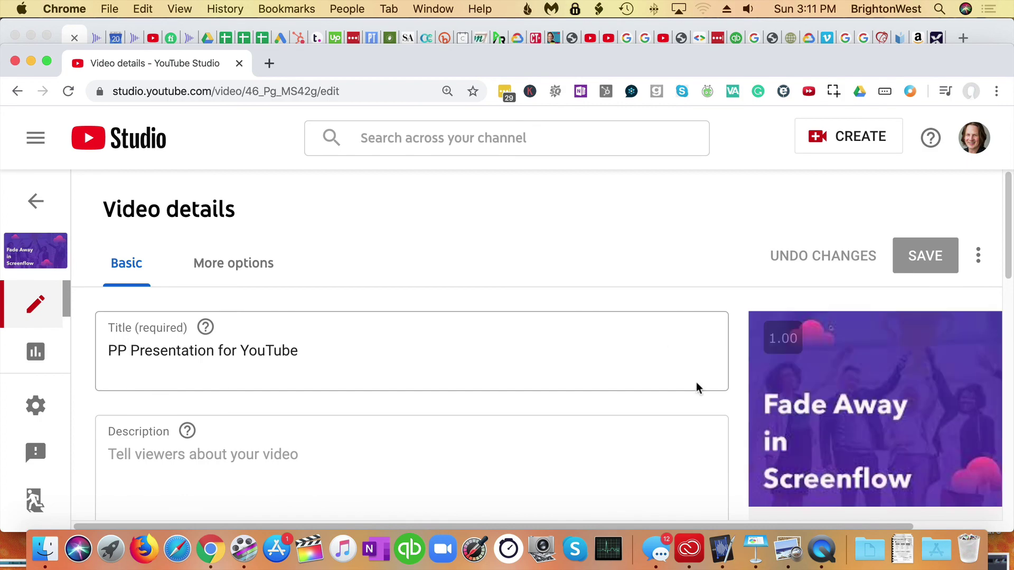
scroll(696, 388, down, 5)
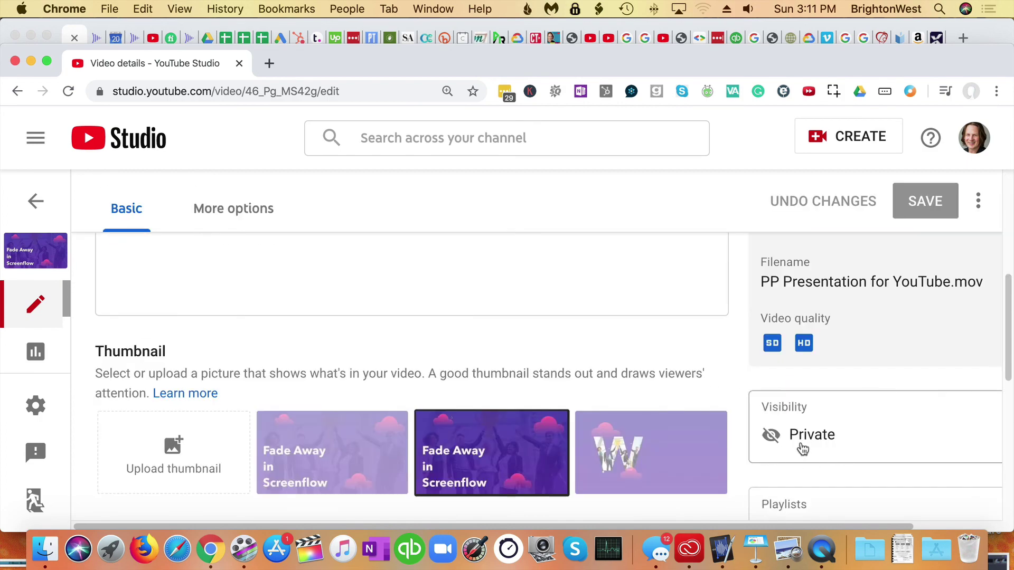